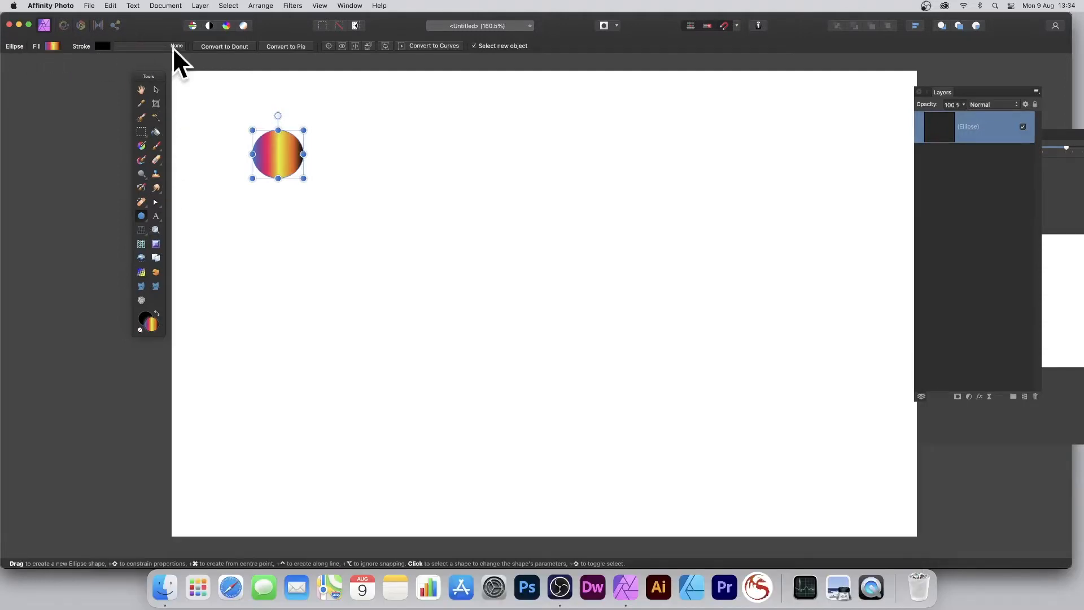
- Rasterise the gradient-filled ellipse and create a linked duplicate of the resulting pixel layer
{"action": "left_click", "coordinate": [200, 4]}
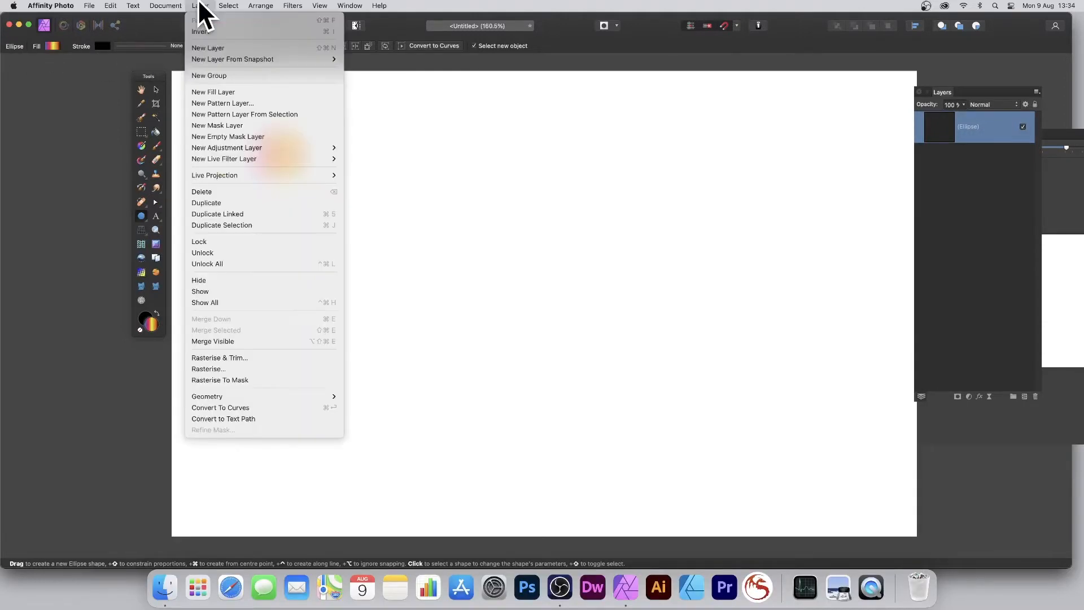
{"action": "left_click", "coordinate": [224, 365]}
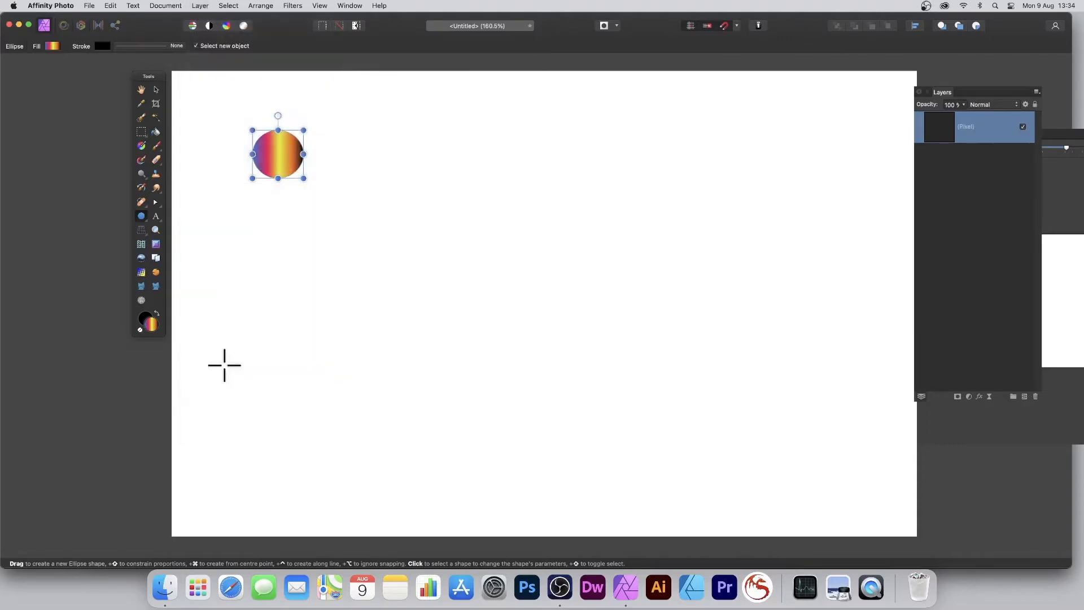
{"action": "left_click", "coordinate": [200, 6]}
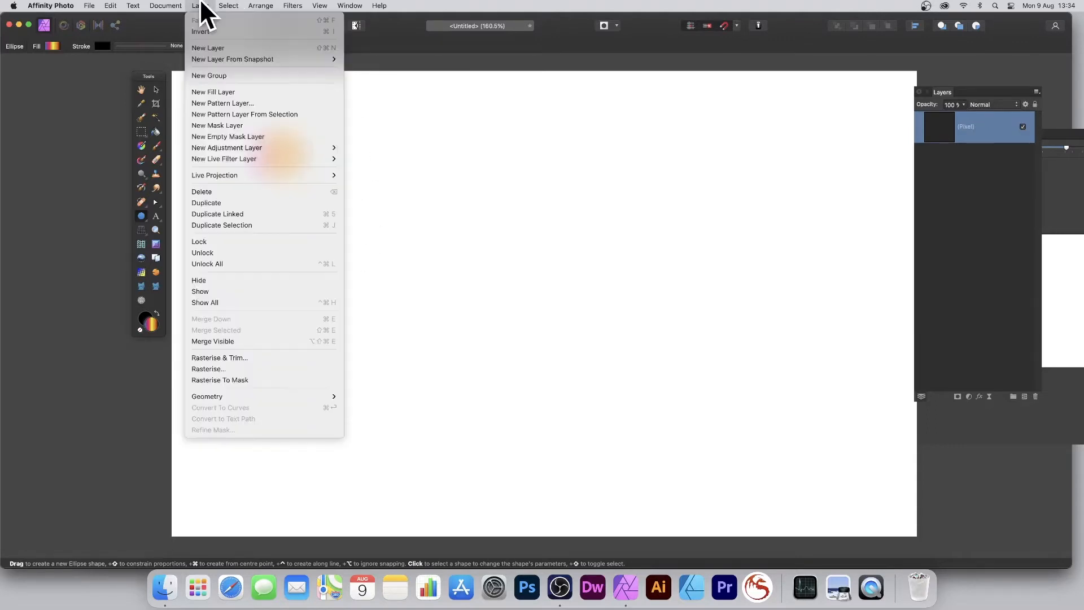
{"action": "left_click", "coordinate": [257, 214]}
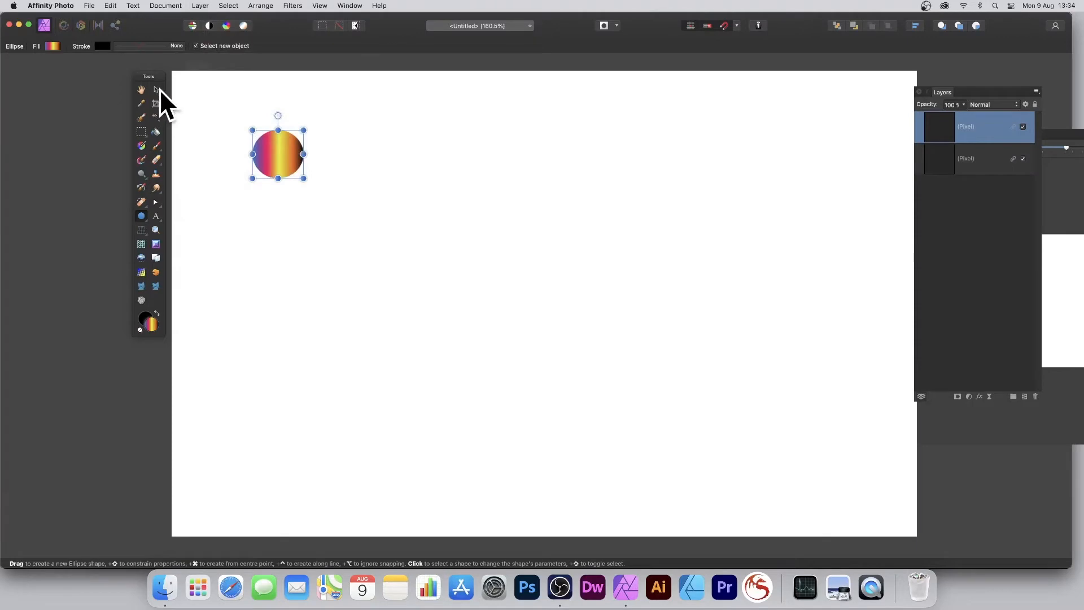
- Spread further linked duplicates of the gradient circle into a loose, overlapping cluster of eight circles
{"action": "left_click", "coordinate": [156, 89]}
{"action": "left_click_drag", "start_coordinate": [289, 152], "coordinate": [317, 180]}
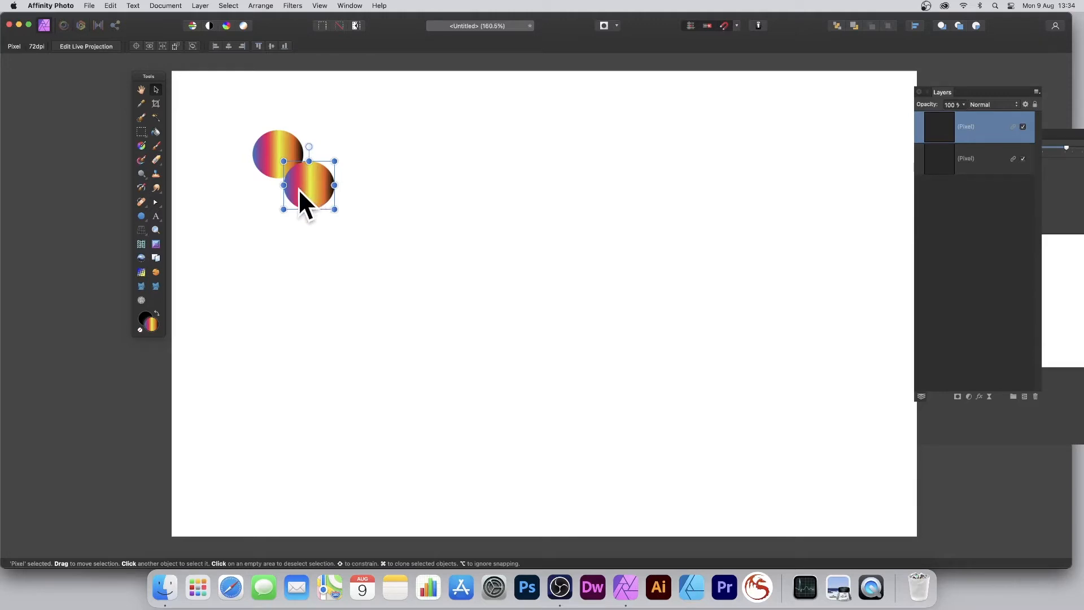
{"action": "mouse_move", "coordinate": [298, 189]}
{"action": "left_mouse_down"}
{"action": "mouse_move", "coordinate": [317, 196]}
{"action": "mouse_move", "coordinate": [280, 205]}
{"action": "mouse_move", "coordinate": [253, 241]}
{"action": "mouse_move", "coordinate": [301, 252]}
{"action": "left_mouse_up"}
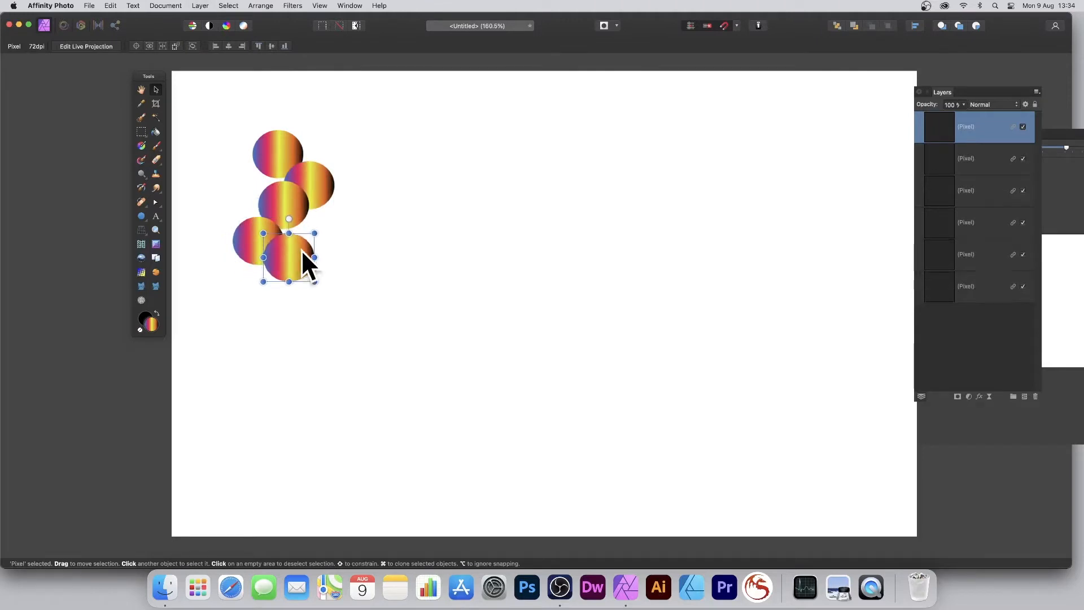
{"action": "mouse_move", "coordinate": [261, 212]}
{"action": "left_mouse_down"}
{"action": "mouse_move", "coordinate": [235, 192]}
{"action": "mouse_move", "coordinate": [252, 215]}
{"action": "mouse_move", "coordinate": [240, 206]}
{"action": "mouse_move", "coordinate": [235, 232]}
{"action": "left_mouse_up"}
{"action": "key", "text": "super+j"}
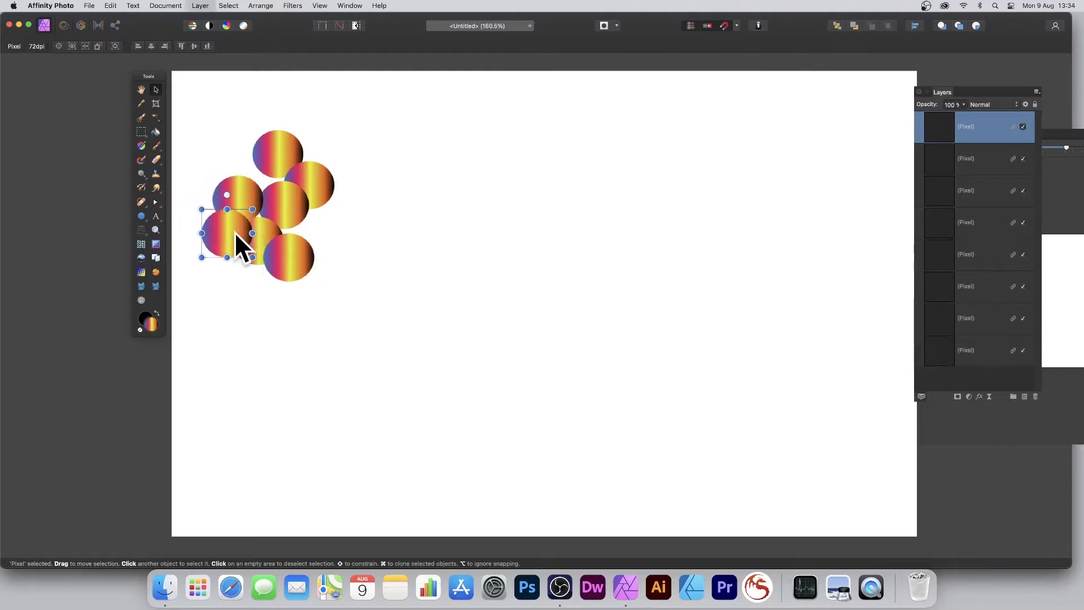
- Double the circle cluster twice with offset linked duplicates, then select all 32 circles and enlarge them together
{"action": "left_click_drag", "start_coordinate": [182, 105], "coordinate": [435, 376]}
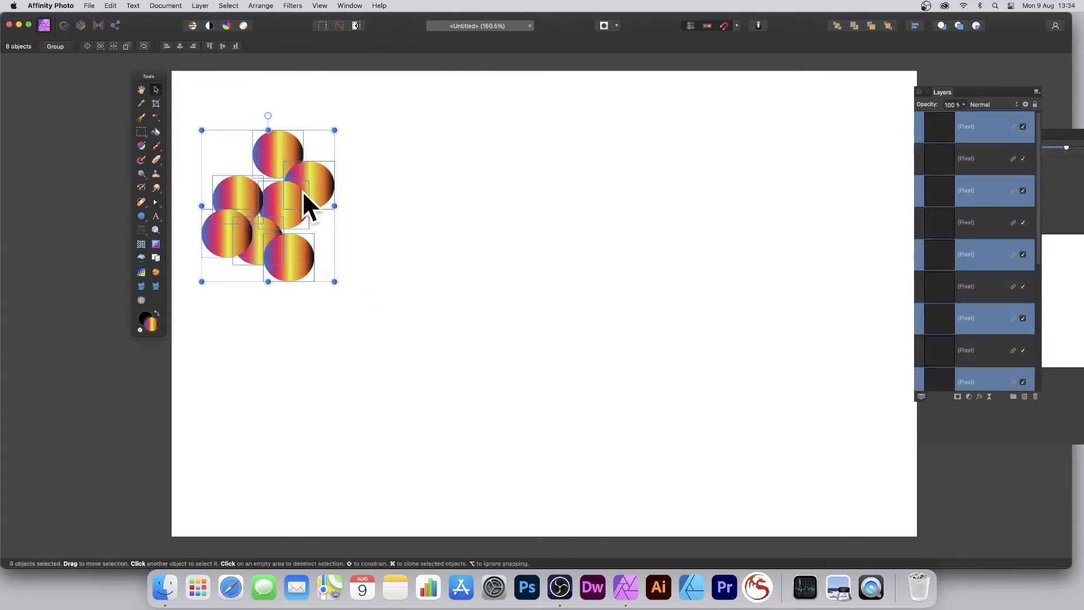
{"action": "left_click_drag", "start_coordinate": [319, 184], "coordinate": [372, 211]}
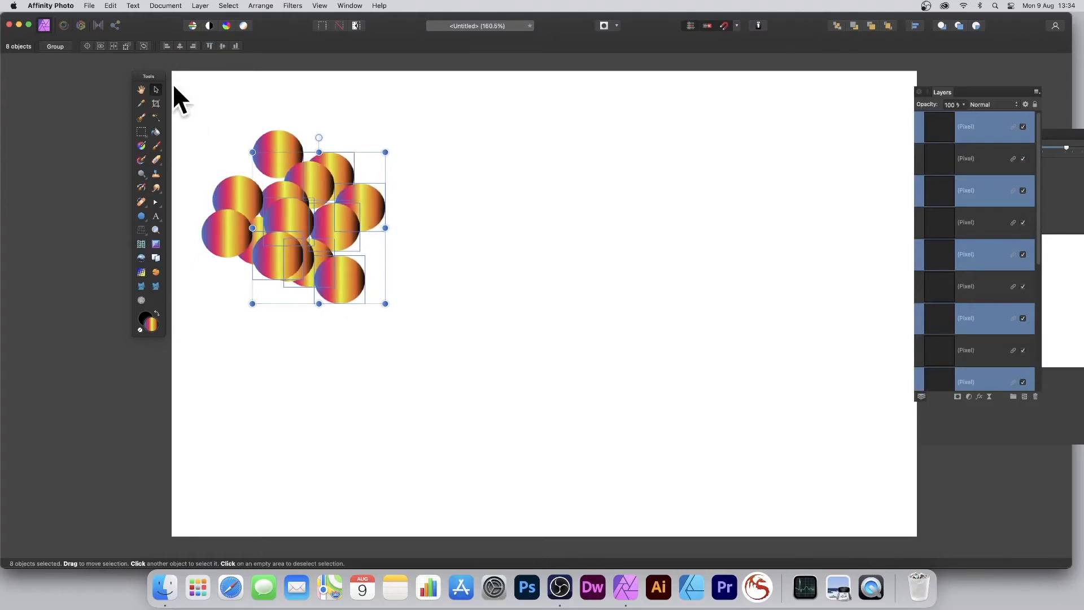
{"action": "left_click_drag", "start_coordinate": [184, 92], "coordinate": [428, 325]}
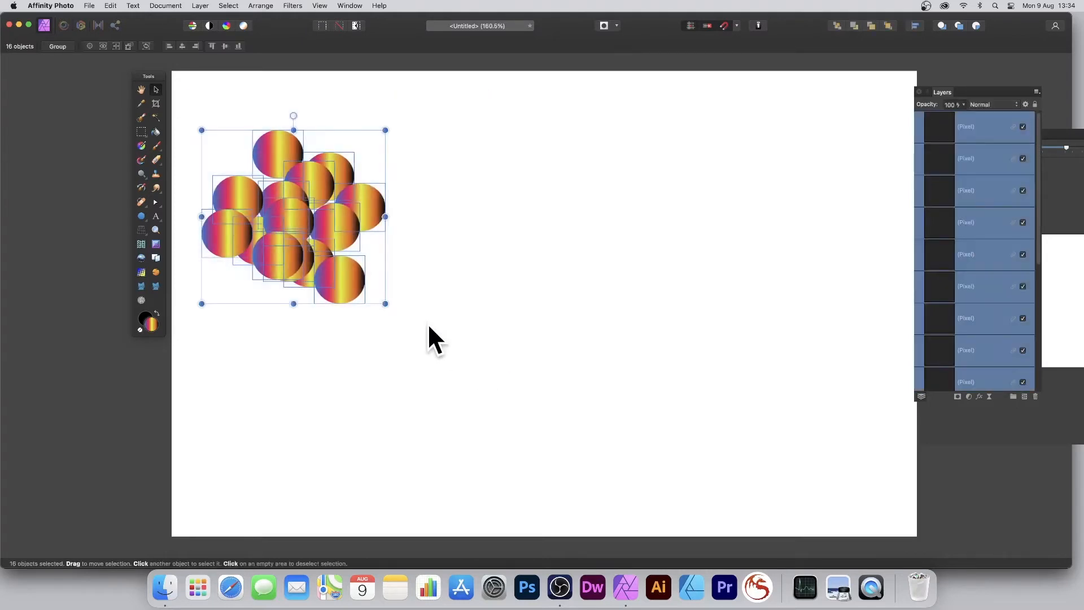
{"action": "left_click_drag", "start_coordinate": [344, 234], "coordinate": [446, 266]}
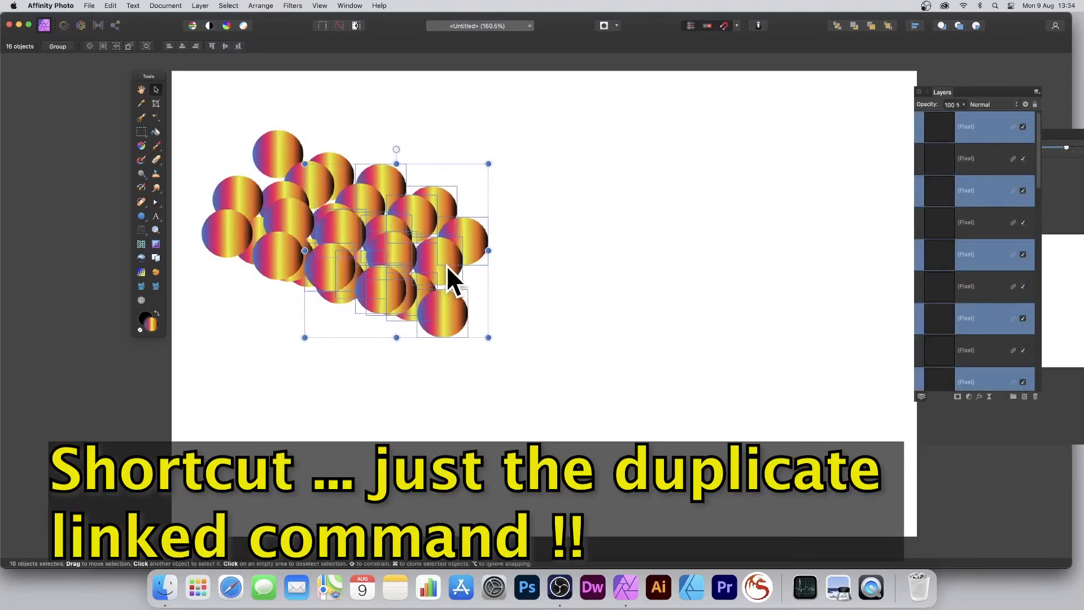
{"action": "left_click_drag", "start_coordinate": [194, 100], "coordinate": [545, 388]}
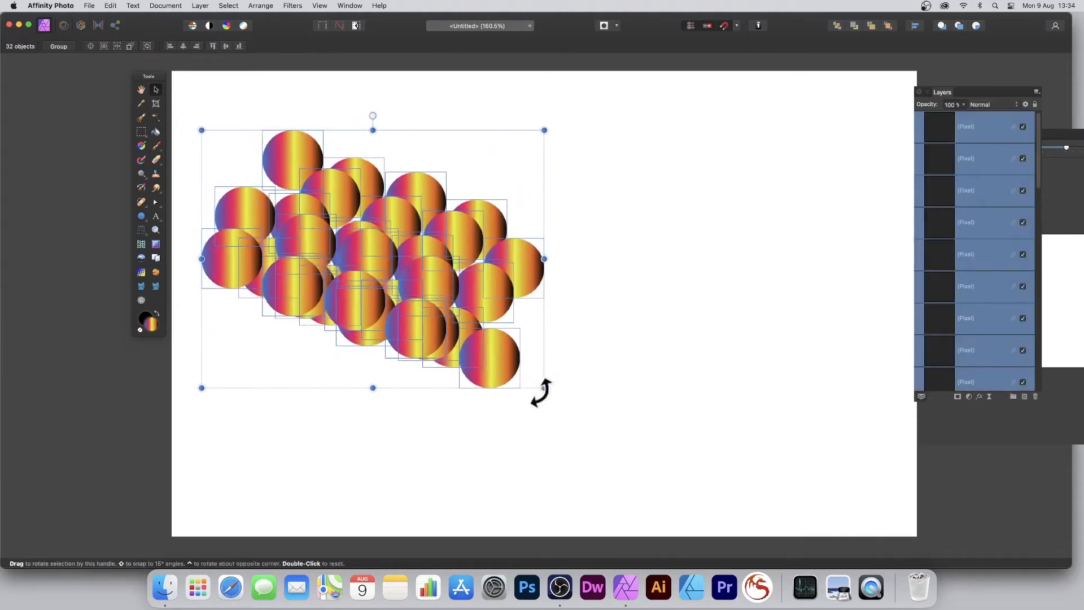
- Make a linked duplicate of the 32 circles, then shrink, rotate and reposition the copy over the upper part of the cluster
{"action": "left_click", "coordinate": [200, 7]}
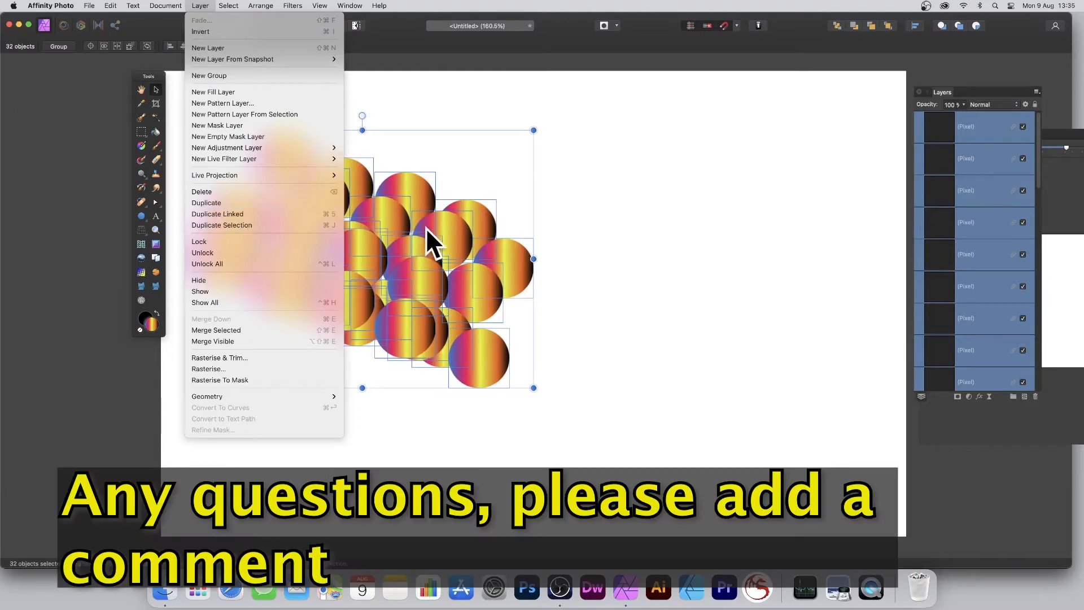
{"action": "left_click", "coordinate": [239, 212]}
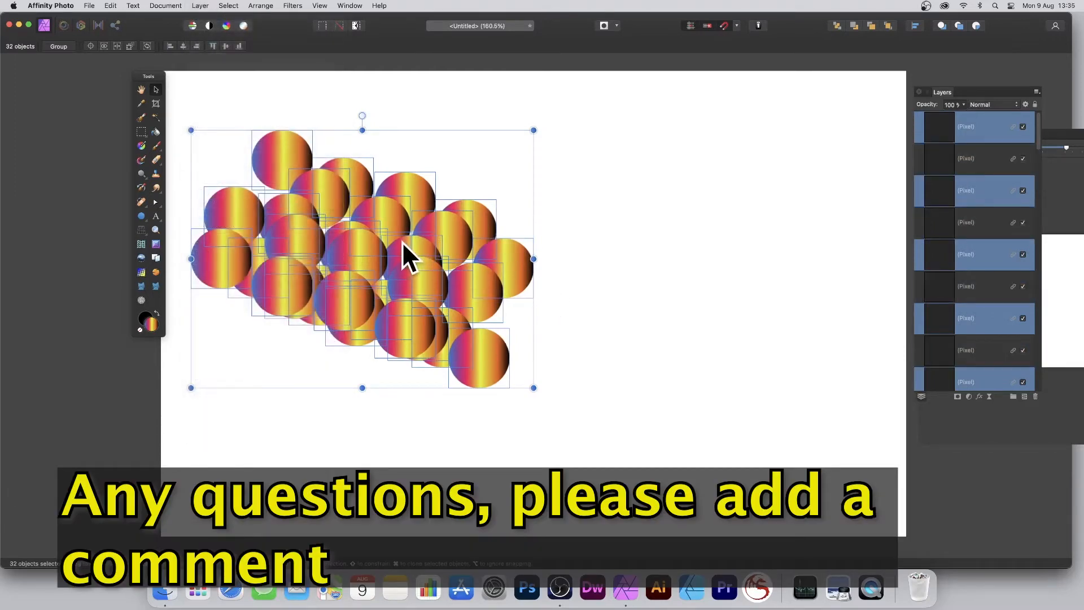
{"action": "left_click_drag", "start_coordinate": [402, 242], "coordinate": [483, 178]}
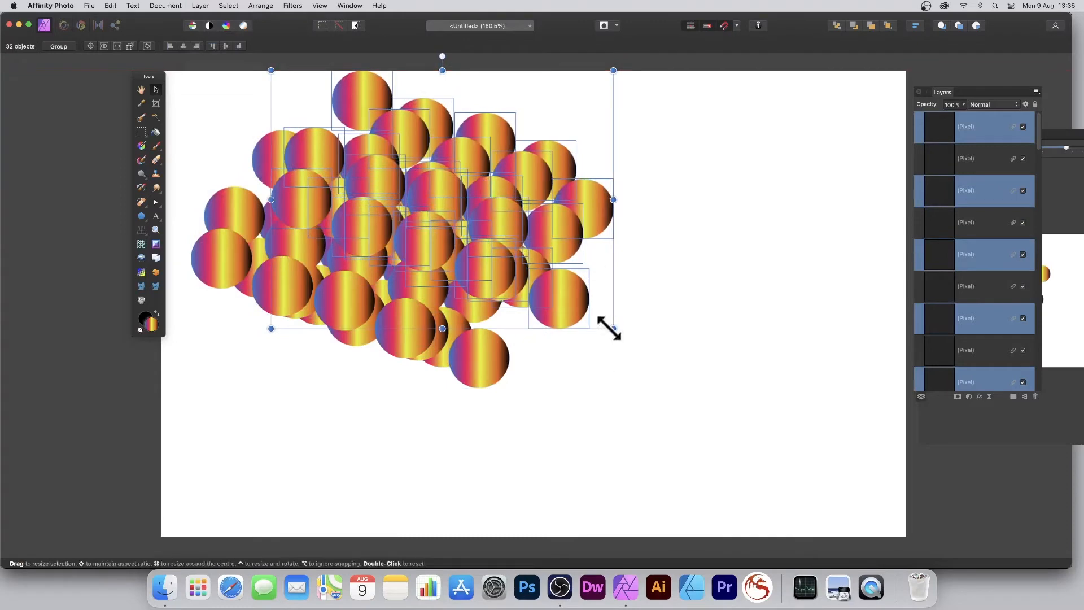
{"action": "left_click_drag", "start_coordinate": [613, 328], "coordinate": [520, 274]}
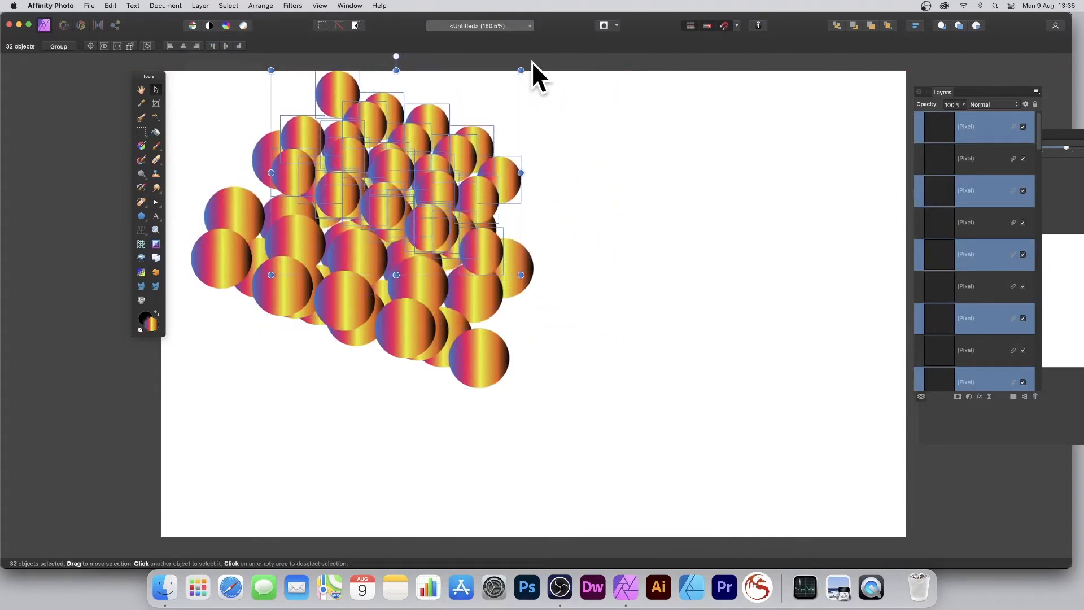
{"action": "left_click_drag", "start_coordinate": [520, 68], "coordinate": [559, 282]}
{"action": "mouse_move", "coordinate": [412, 133]}
{"action": "left_mouse_down"}
{"action": "mouse_move", "coordinate": [410, 187]}
{"action": "mouse_move", "coordinate": [435, 182]}
{"action": "left_mouse_up"}
- Select all 64 circles, place linked duplicates of them to the right and below, and clear the selection
{"action": "left_click_drag", "start_coordinate": [172, 68], "coordinate": [624, 435]}
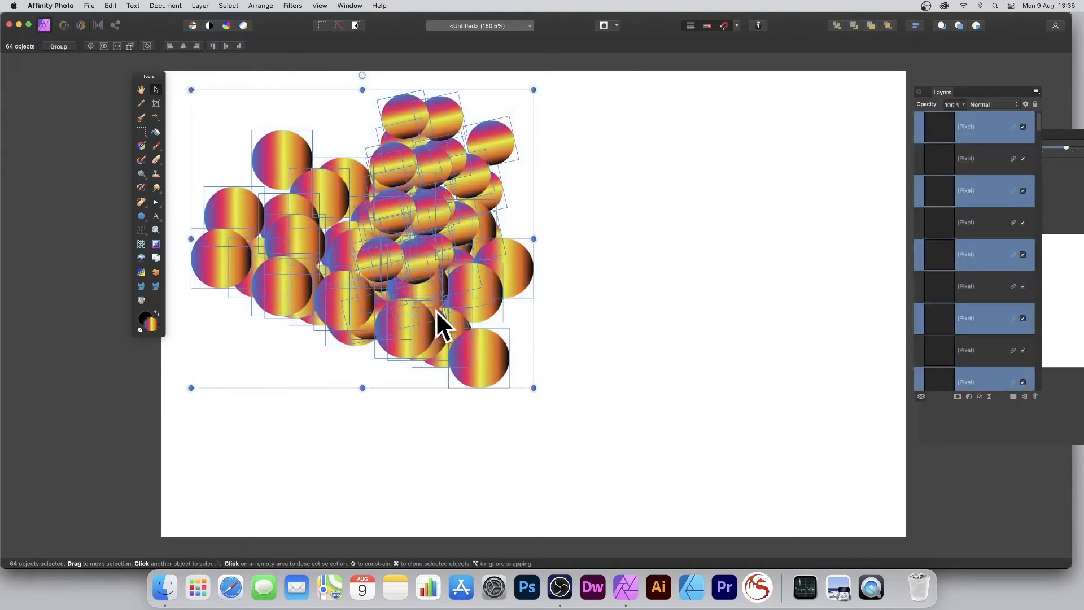
{"action": "mouse_move", "coordinate": [404, 249]}
{"action": "left_mouse_down"}
{"action": "mouse_move", "coordinate": [533, 302]}
{"action": "mouse_move", "coordinate": [536, 289]}
{"action": "mouse_move", "coordinate": [640, 273]}
{"action": "mouse_move", "coordinate": [612, 198]}
{"action": "mouse_move", "coordinate": [599, 201]}
{"action": "mouse_move", "coordinate": [593, 249]}
{"action": "mouse_move", "coordinate": [451, 353]}
{"action": "mouse_move", "coordinate": [397, 376]}
{"action": "left_mouse_up"}
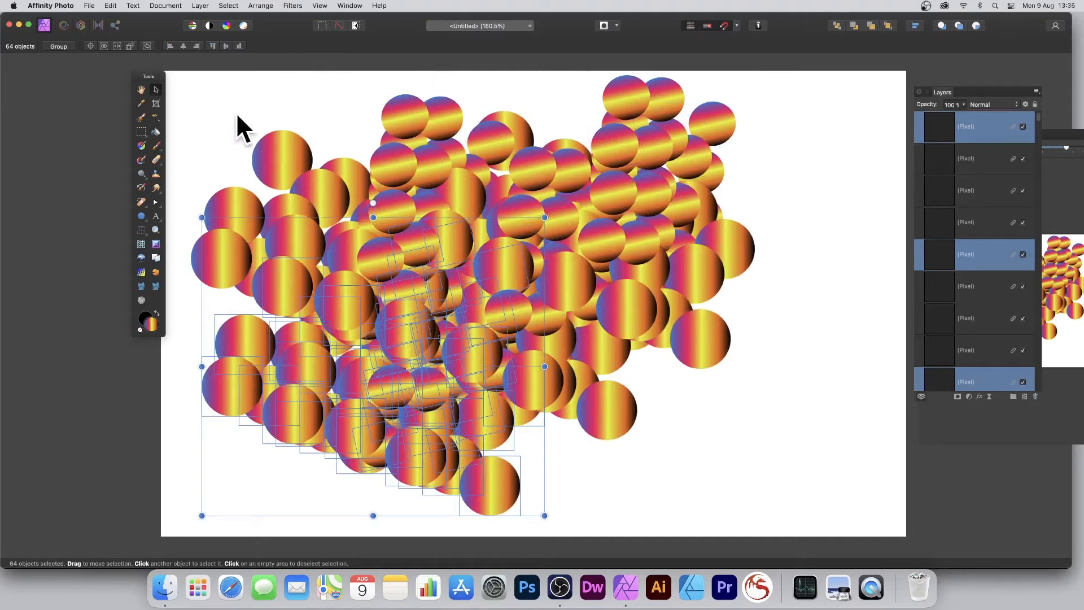
{"action": "left_click", "coordinate": [180, 73]}
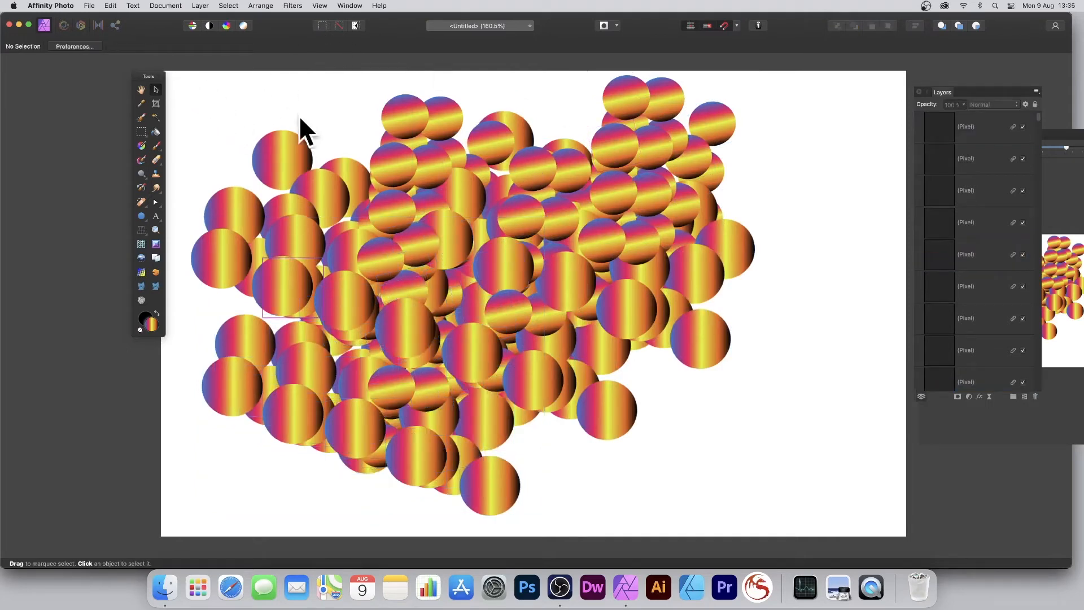
- Start the Deform filter on a single linked circle layer and add deform points around the circle
{"action": "left_click", "coordinate": [976, 346]}
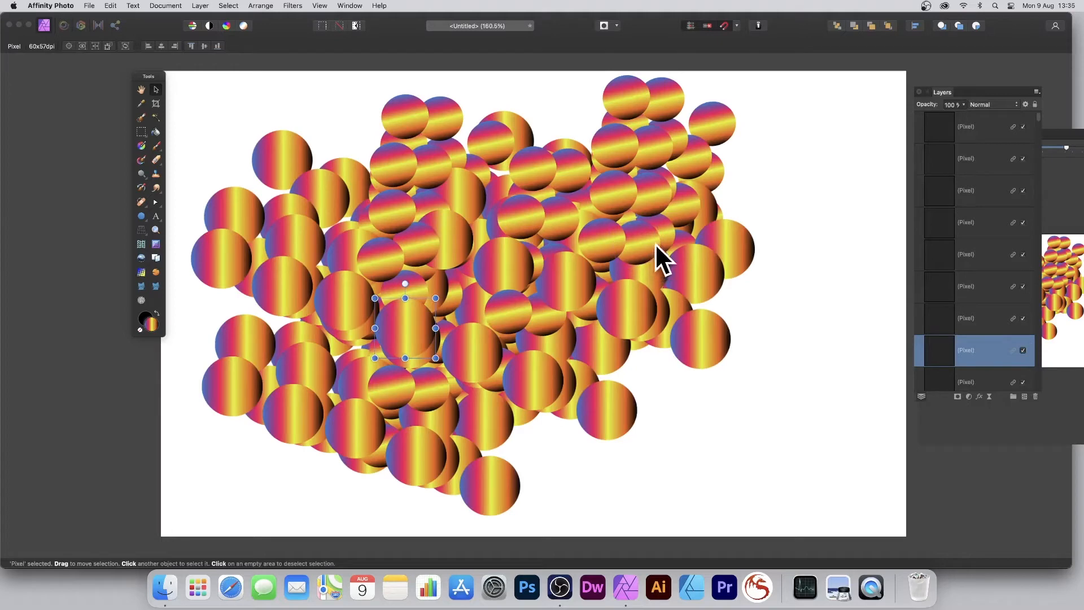
{"action": "left_click", "coordinate": [293, 6]}
{"action": "mouse_move", "coordinate": [302, 59]}
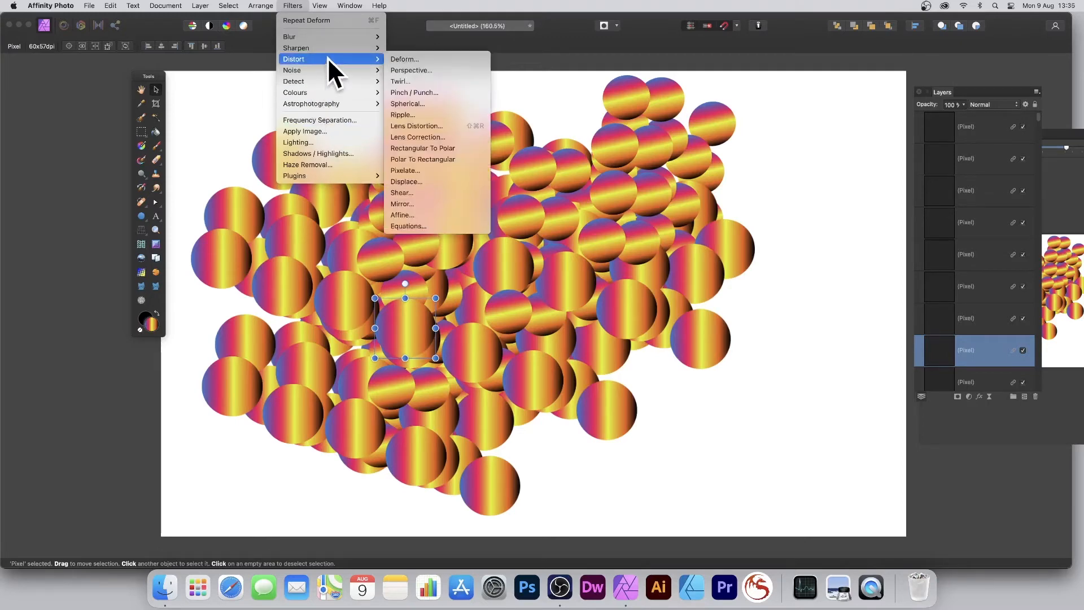
{"action": "left_click", "coordinate": [448, 59]}
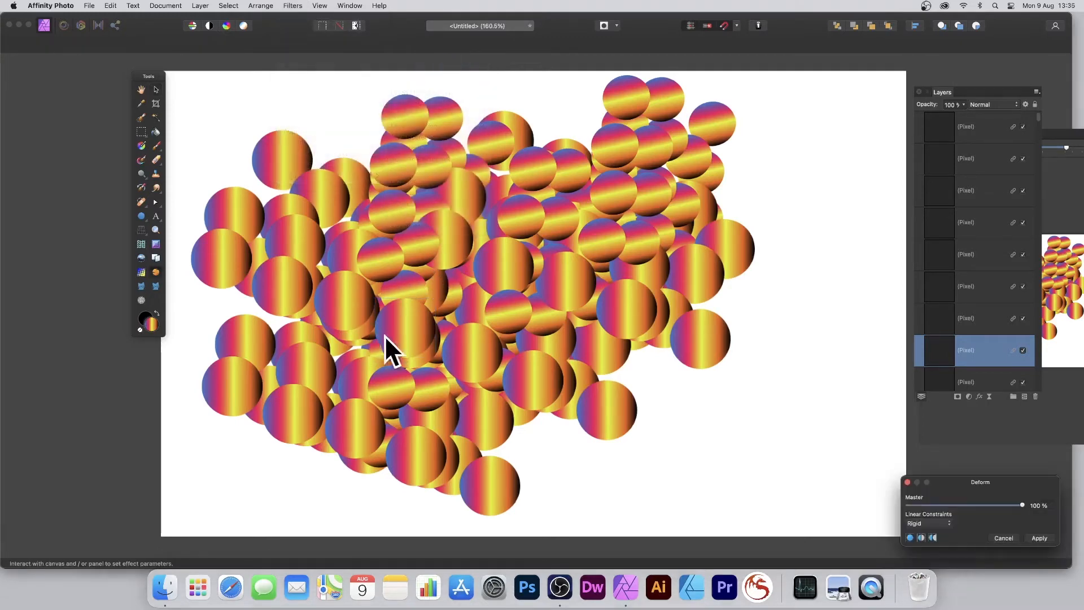
{"action": "left_click", "coordinate": [412, 302]}
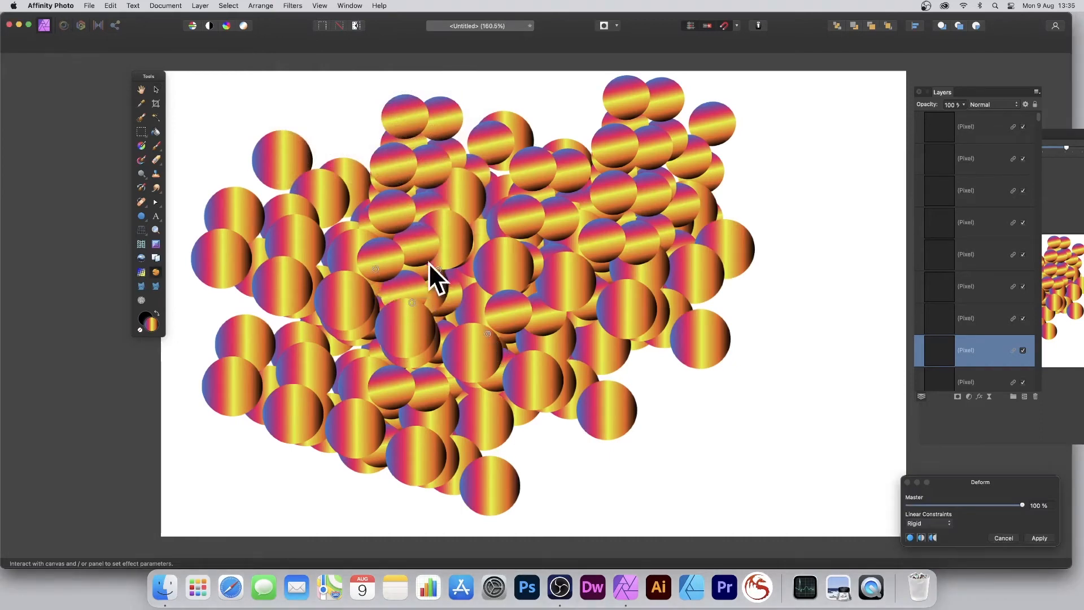
- Pull the deform points outward to stretch the linked circles into curved, droplet-like shapes and apply the deformation
{"action": "left_click_drag", "start_coordinate": [498, 208], "coordinate": [515, 200]}
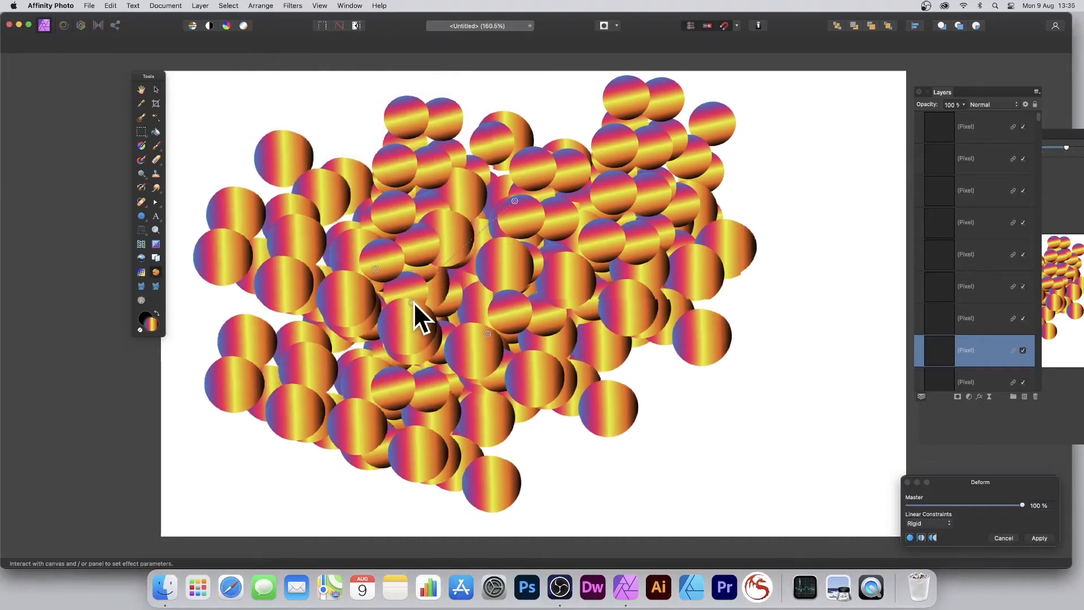
{"action": "left_click_drag", "start_coordinate": [412, 302], "coordinate": [479, 278]}
{"action": "left_click_drag", "start_coordinate": [554, 269], "coordinate": [567, 264]}
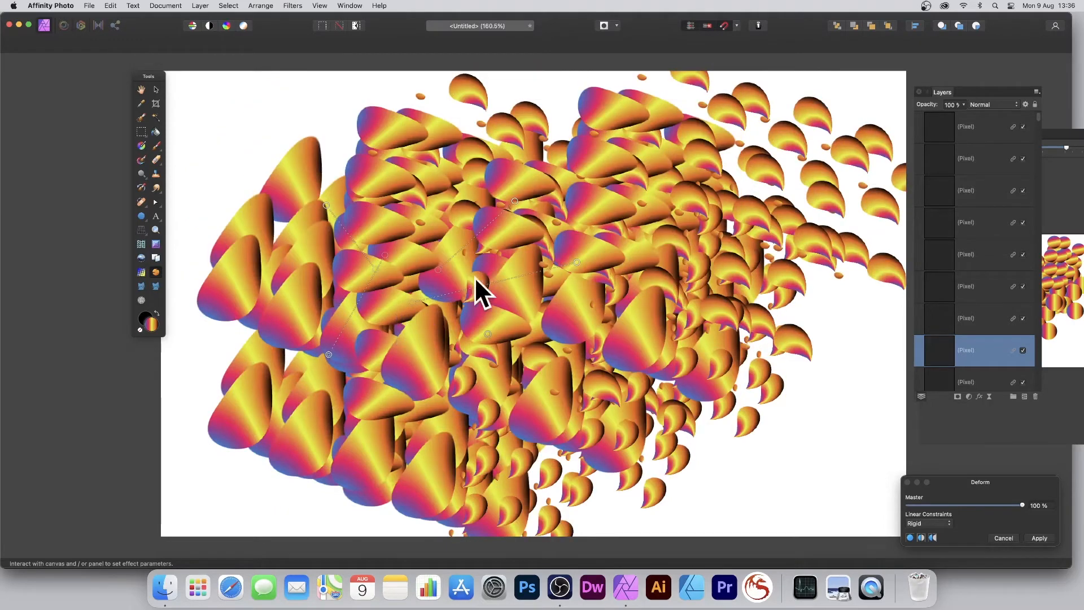
{"action": "left_click_drag", "start_coordinate": [385, 255], "coordinate": [297, 137]}
{"action": "left_click", "coordinate": [1041, 538]}
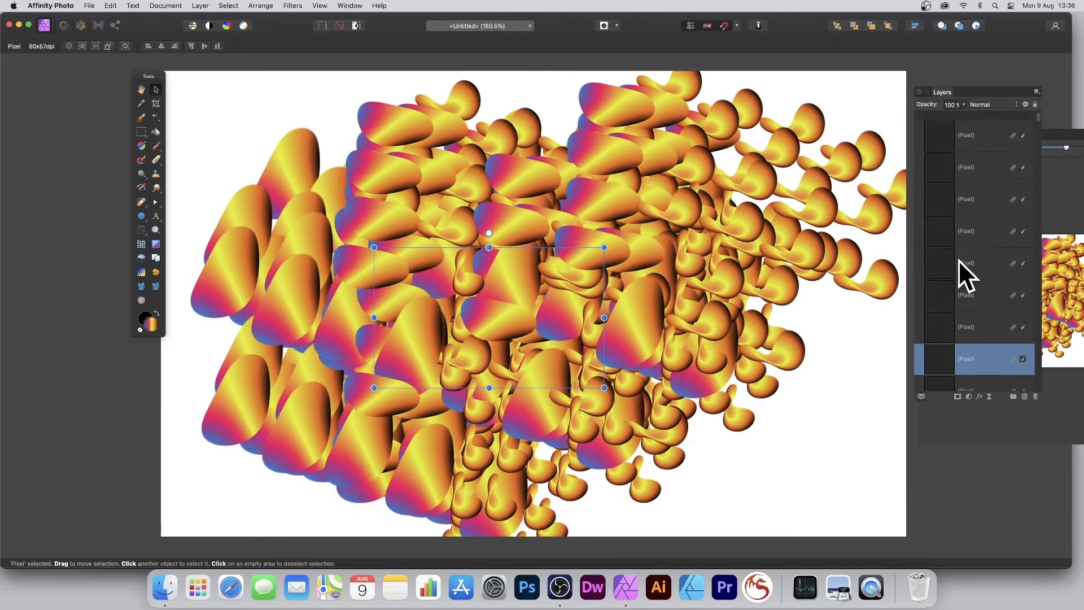
- Slightly enlarge the shape on the third pixel layer and move it up and to the left
{"action": "left_click", "coordinate": [964, 190]}
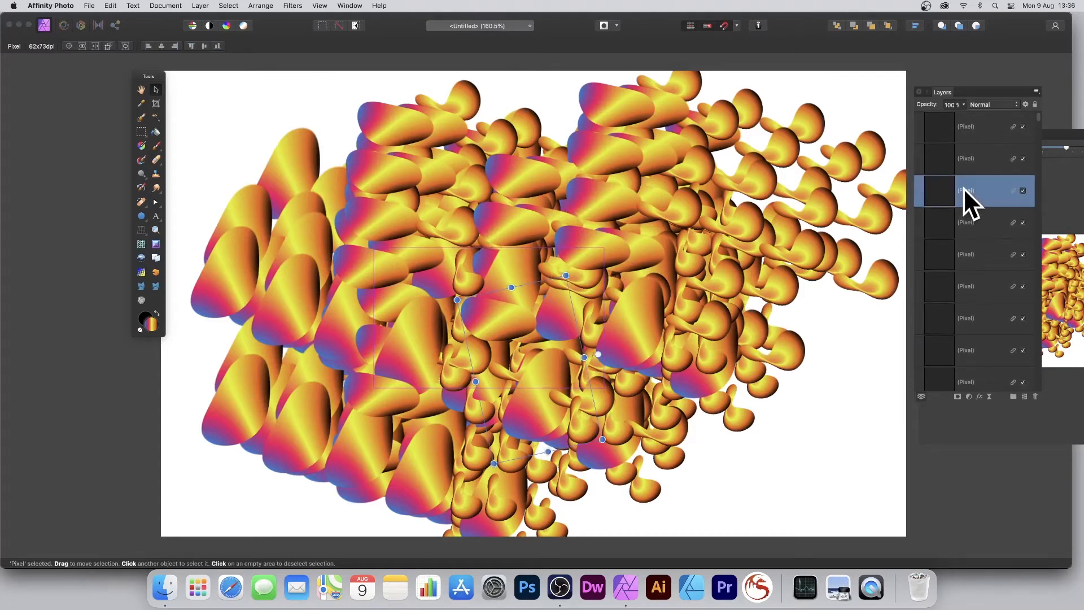
{"action": "left_click_drag", "start_coordinate": [564, 273], "coordinate": [540, 244]}
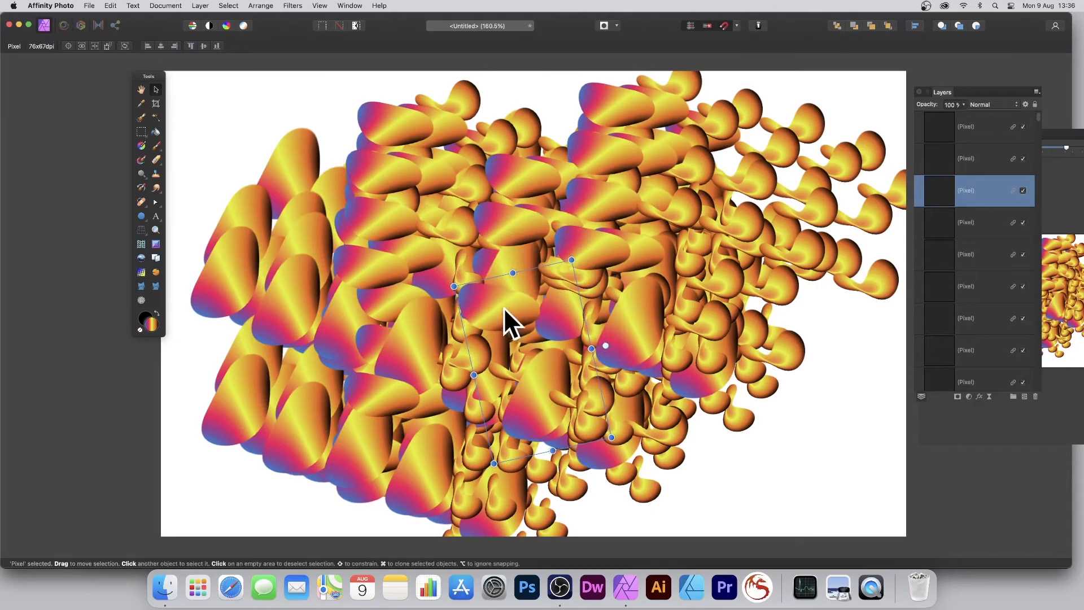
{"action": "left_click_drag", "start_coordinate": [475, 290], "coordinate": [471, 294]}
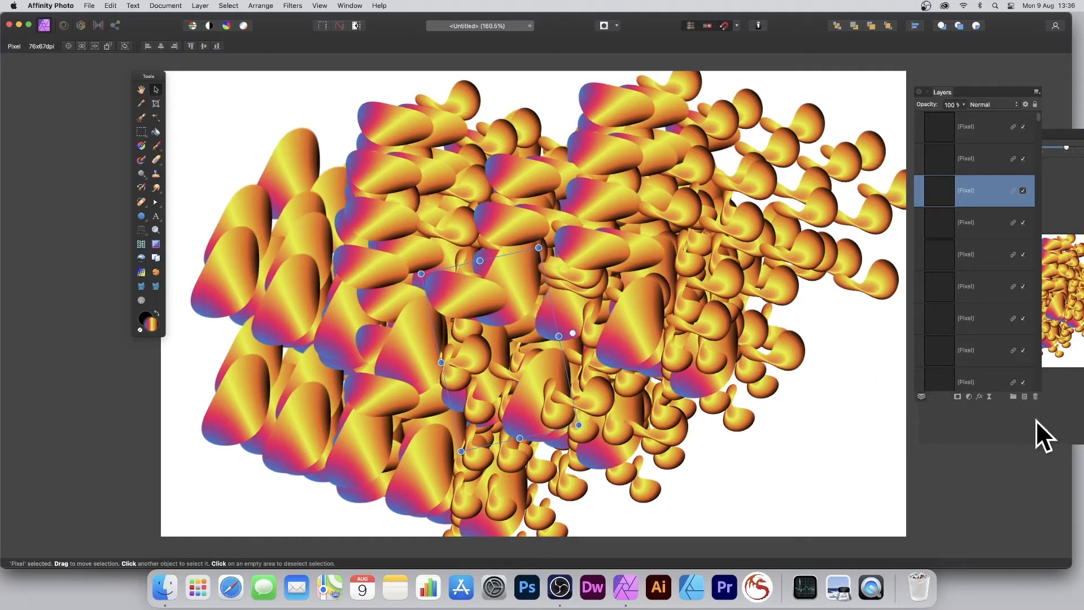
- Enable a Pillow Bevel / Emboss layer effect with a 5 px radius on the third pixel layer
{"action": "left_click", "coordinate": [980, 397]}
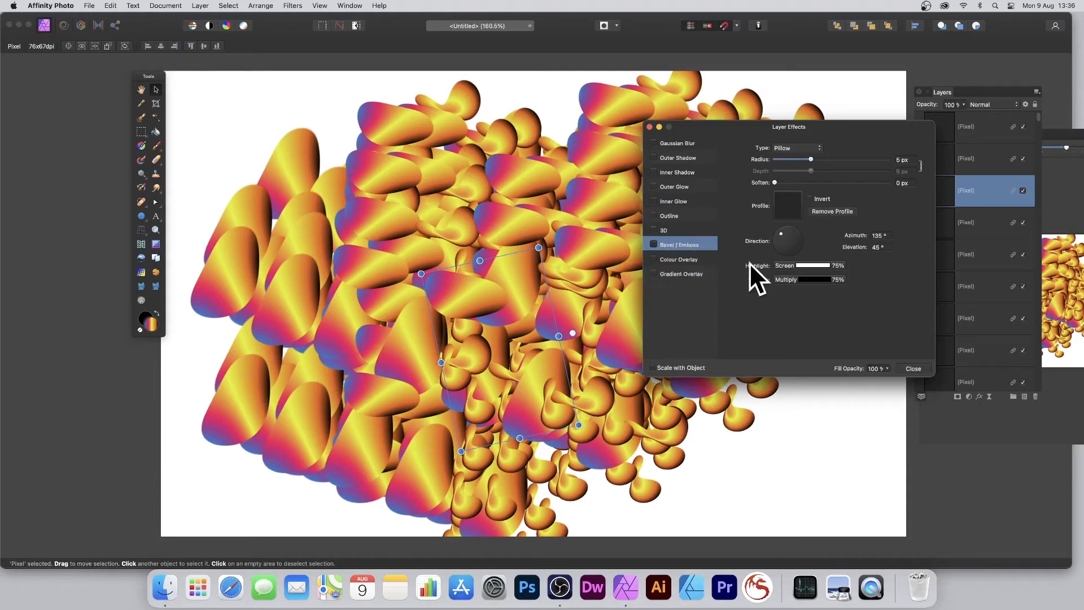
{"action": "left_click", "coordinate": [670, 243]}
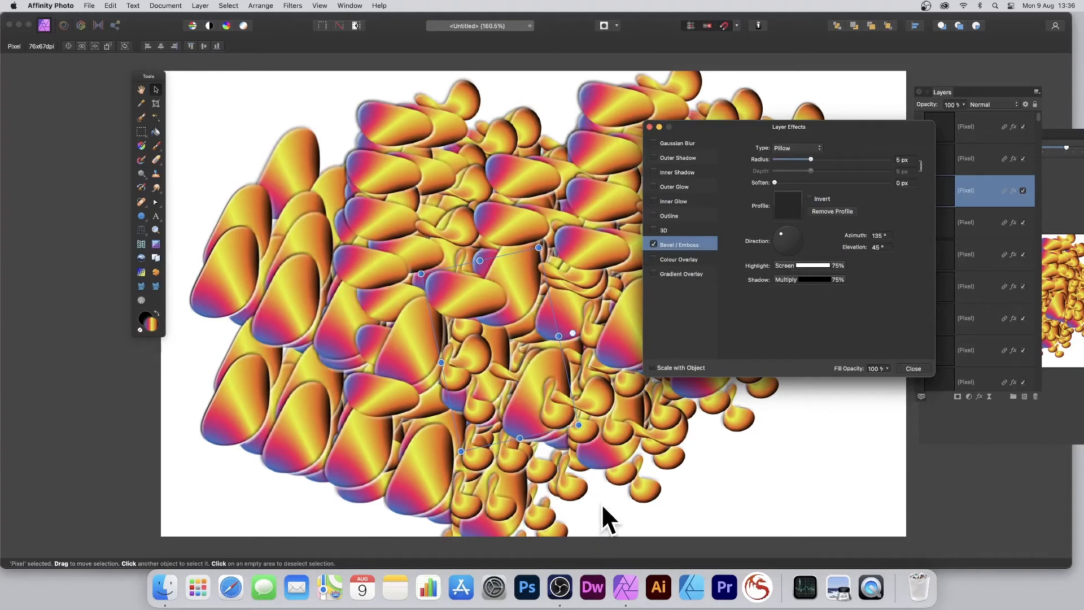
{"action": "left_click", "coordinate": [919, 368]}
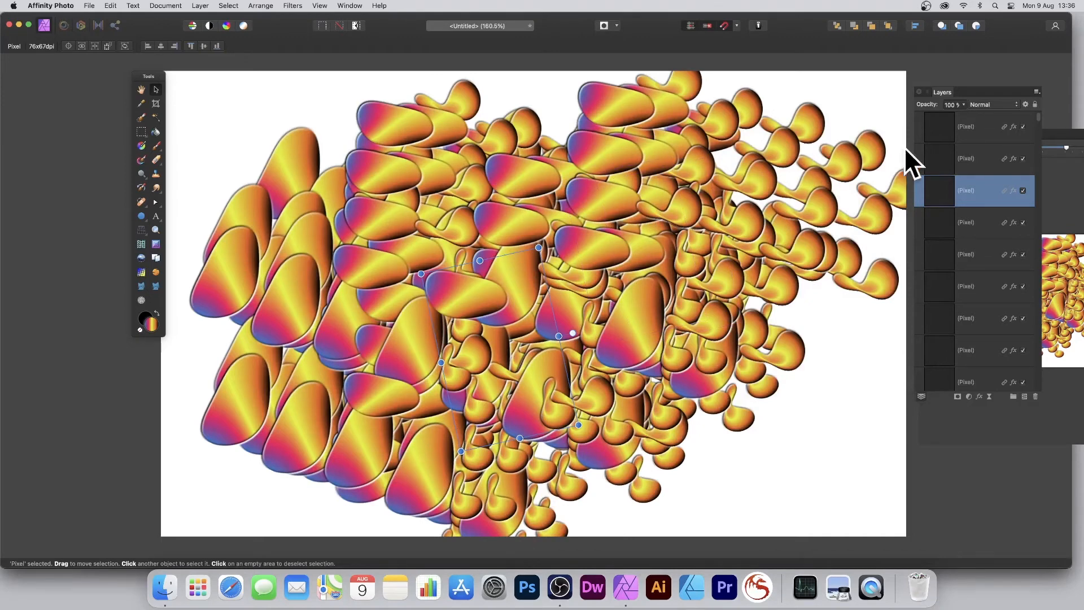
- Set the blend mode of the third pixel layer to Erase
{"action": "left_click", "coordinate": [984, 104]}
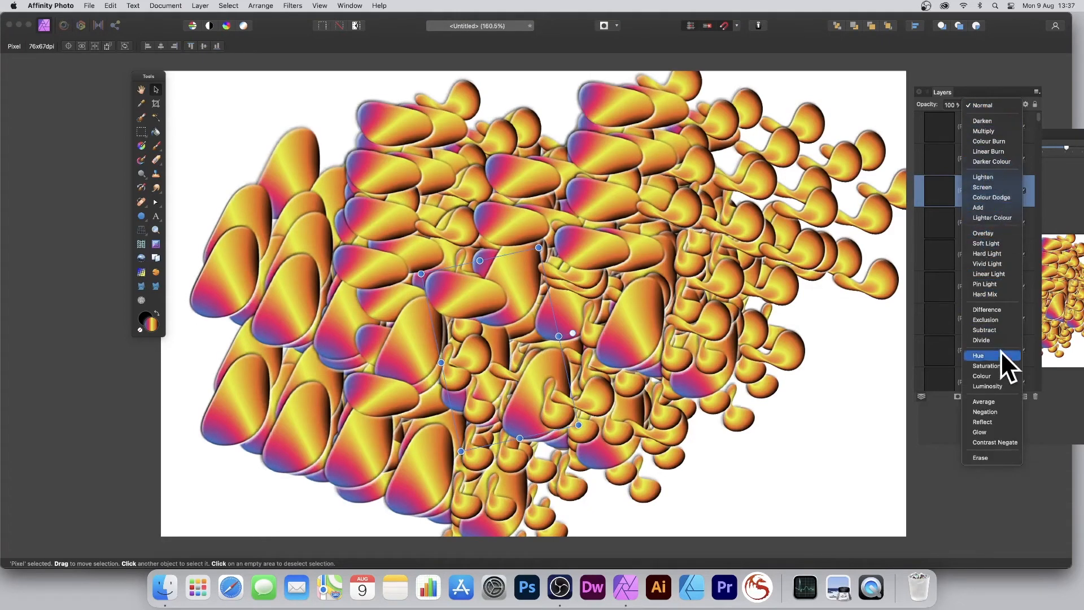
{"action": "left_click", "coordinate": [995, 457]}
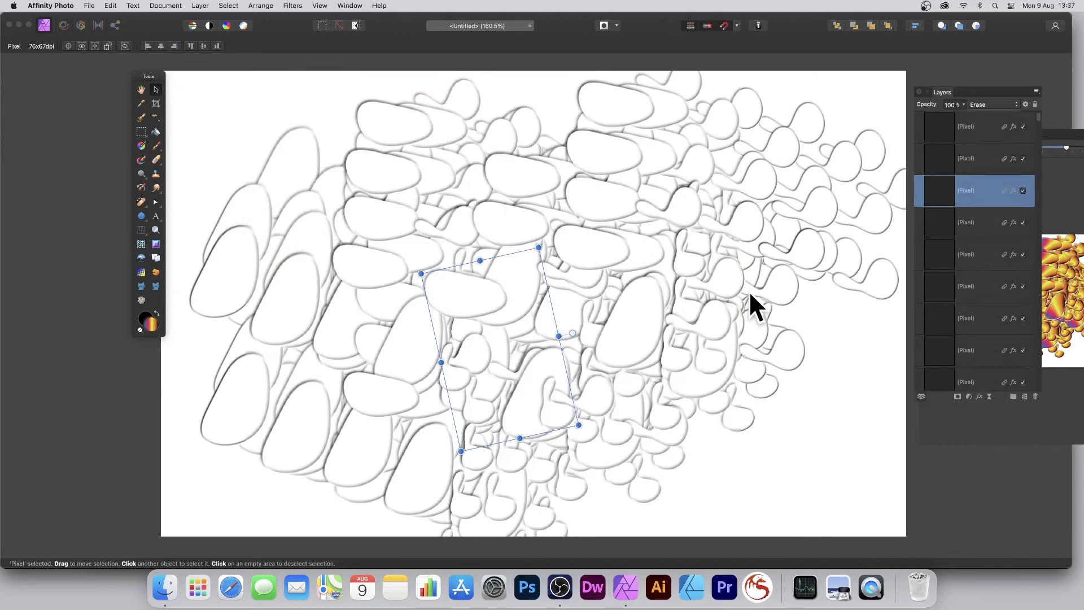
- Set the third pixel layer's Pillow Bevel / Emboss radius to 100 px and its lighting direction to azimuth -81.1° and elevation 49°
{"action": "left_click", "coordinate": [979, 397]}
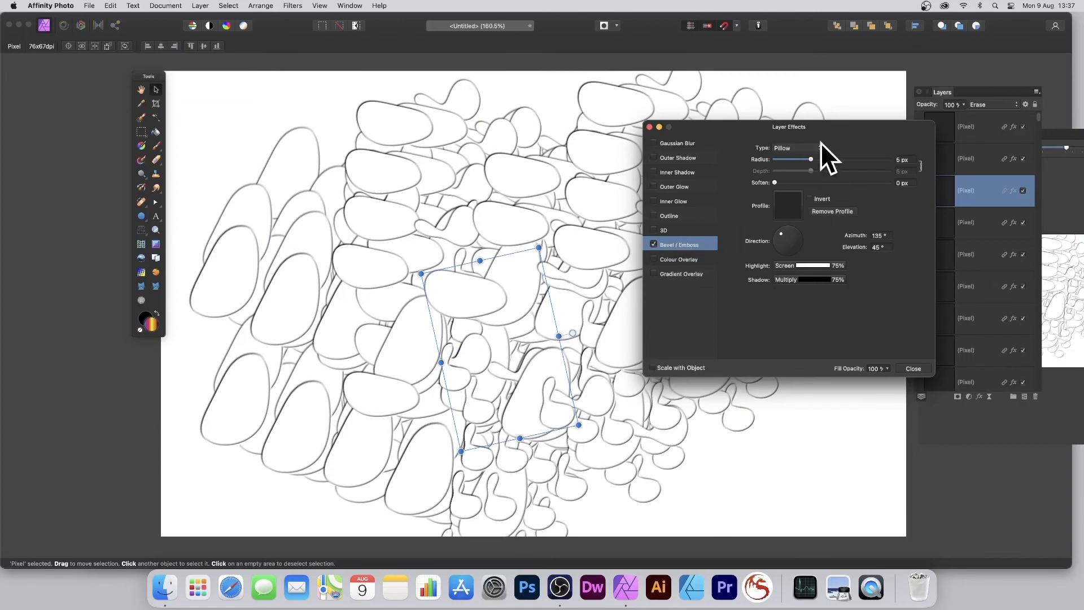
{"action": "left_click_drag", "start_coordinate": [829, 160], "coordinate": [892, 160]}
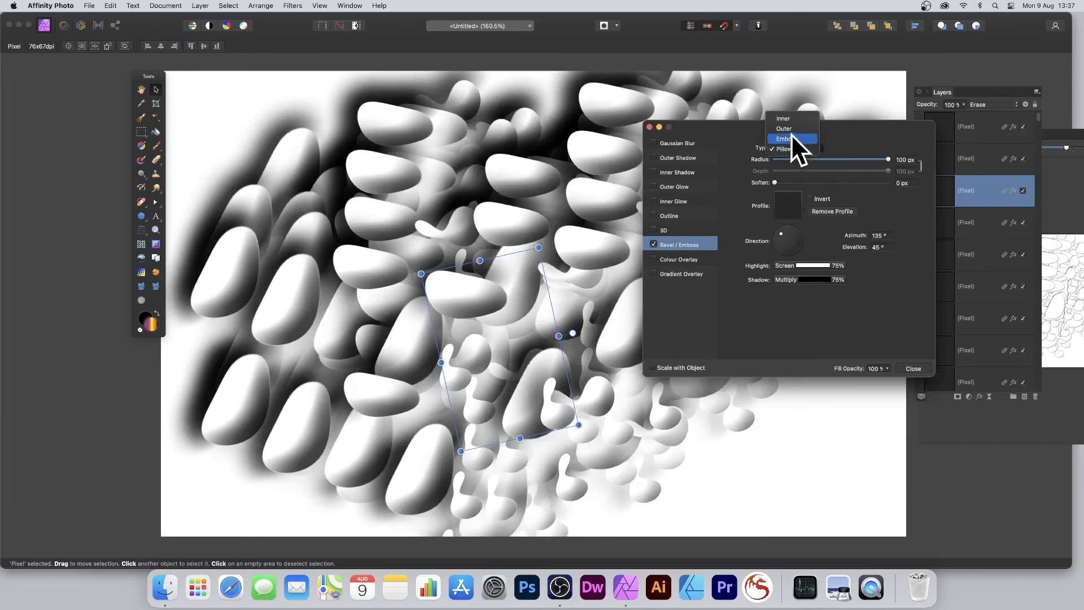
{"action": "left_click", "coordinate": [791, 129]}
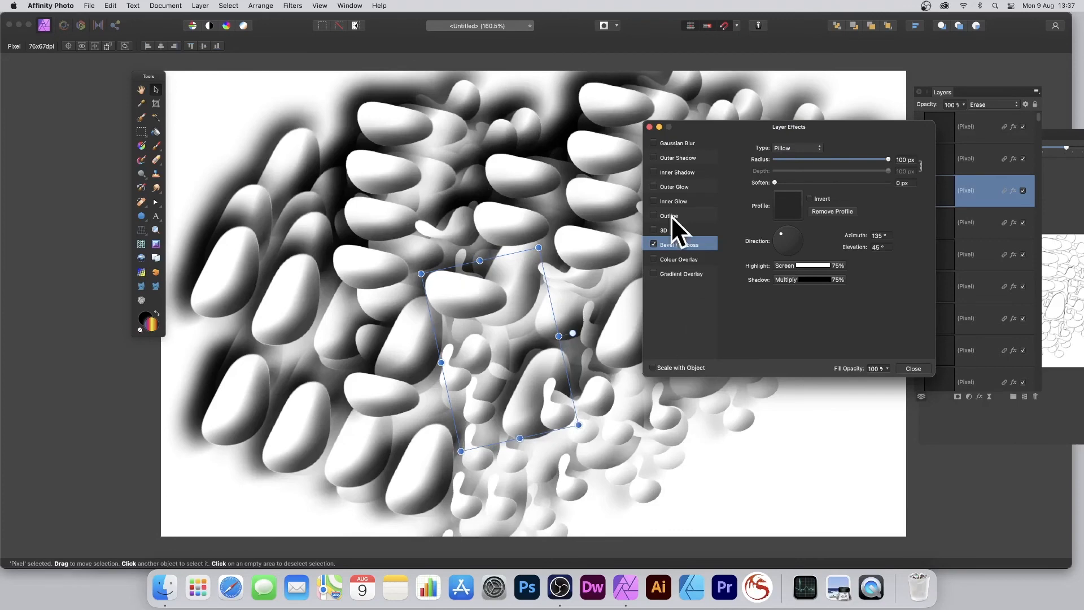
{"action": "left_click", "coordinate": [789, 247]}
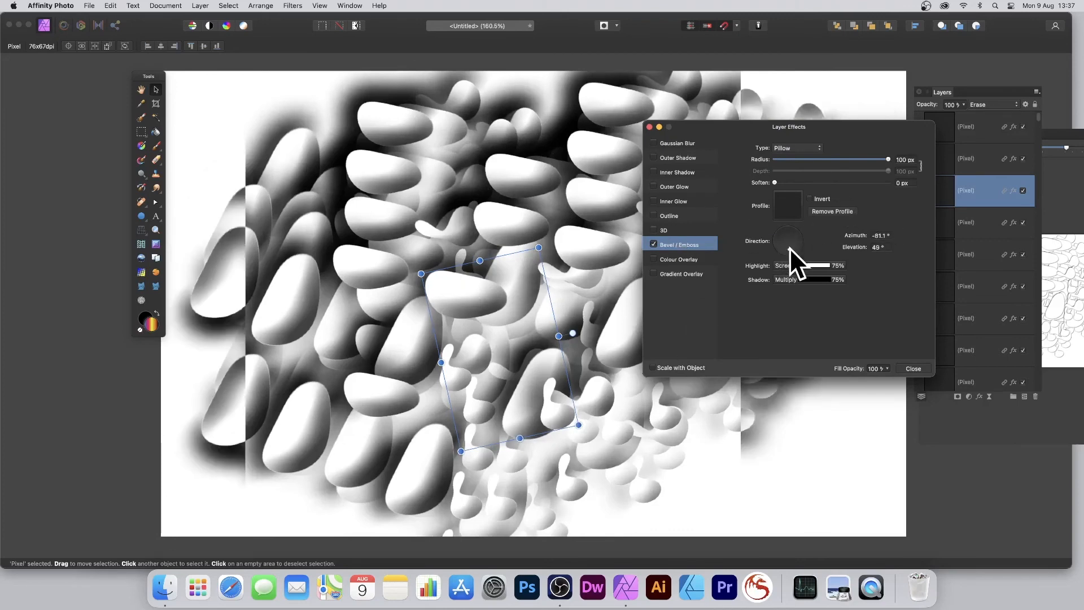
{"action": "left_click", "coordinate": [912, 369]}
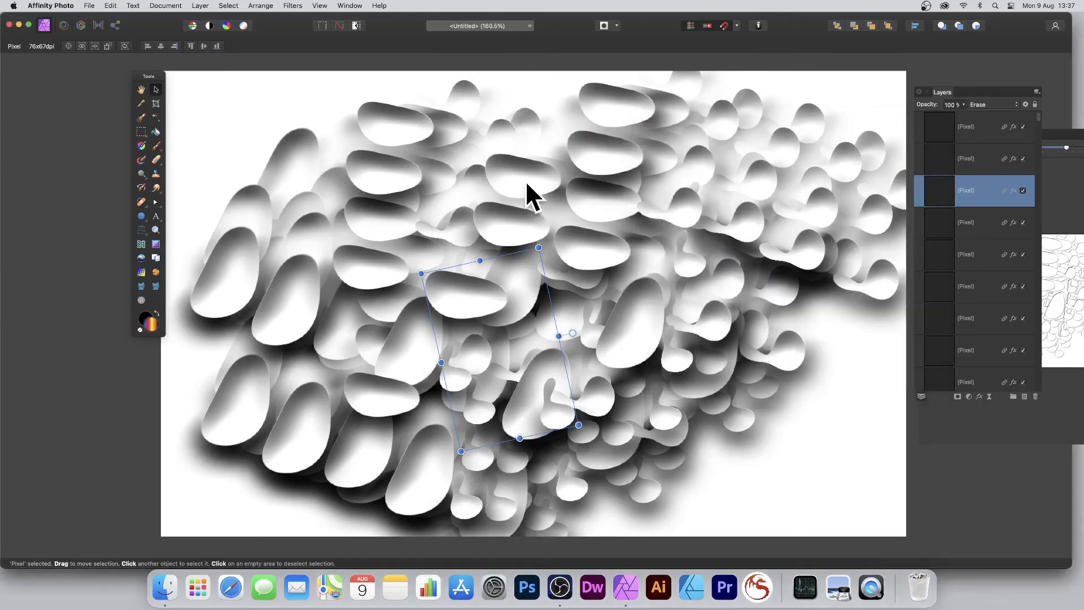
- Deselect the shape and merge all visible layers into a new pixel layer
{"action": "left_click", "coordinate": [228, 92]}
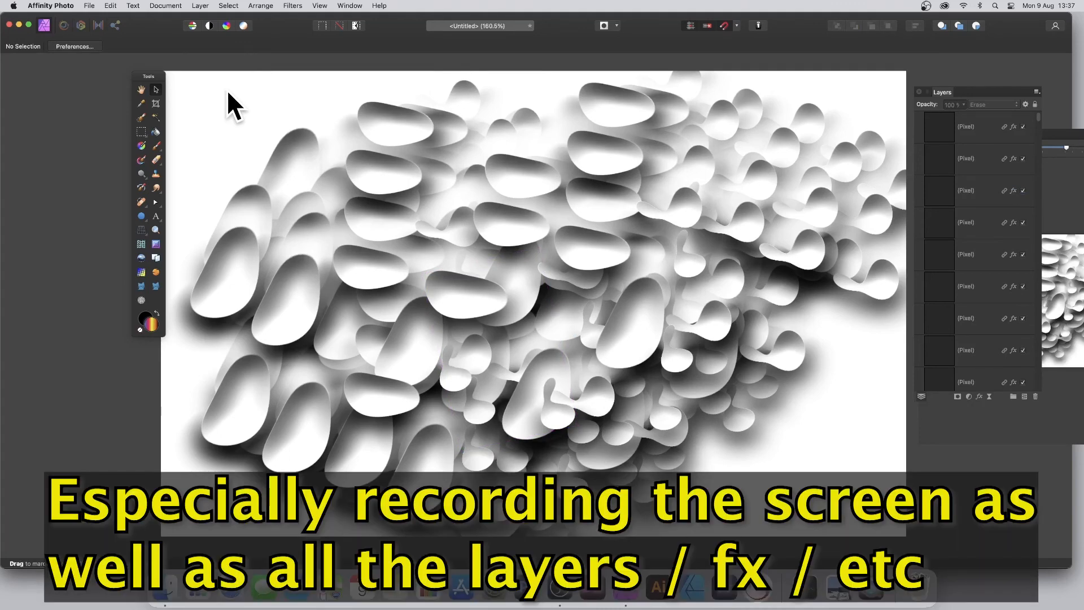
{"action": "left_click", "coordinate": [202, 6]}
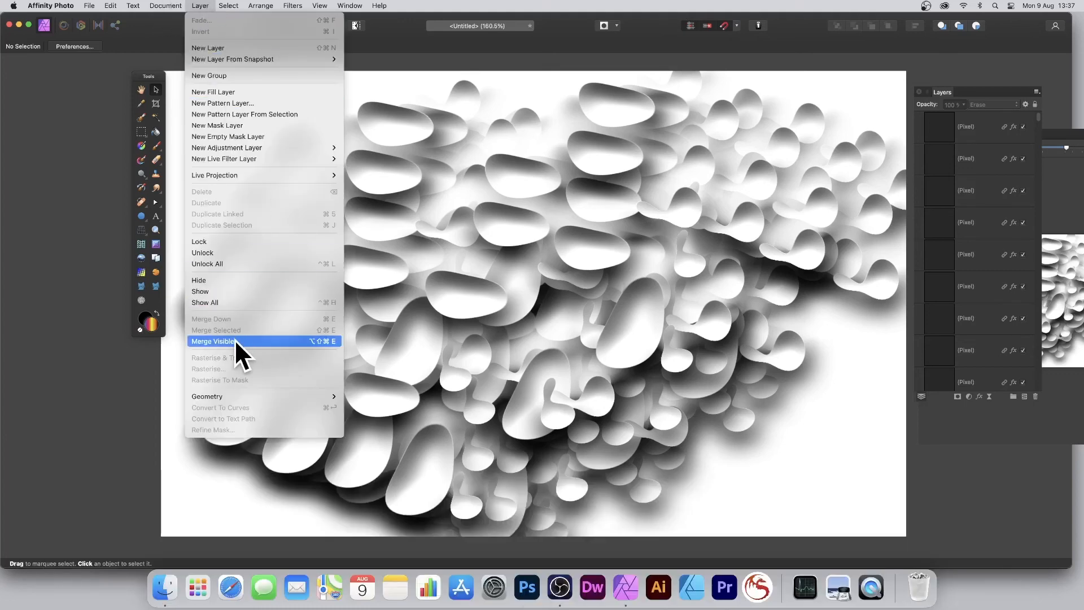
{"action": "left_click", "coordinate": [235, 339]}
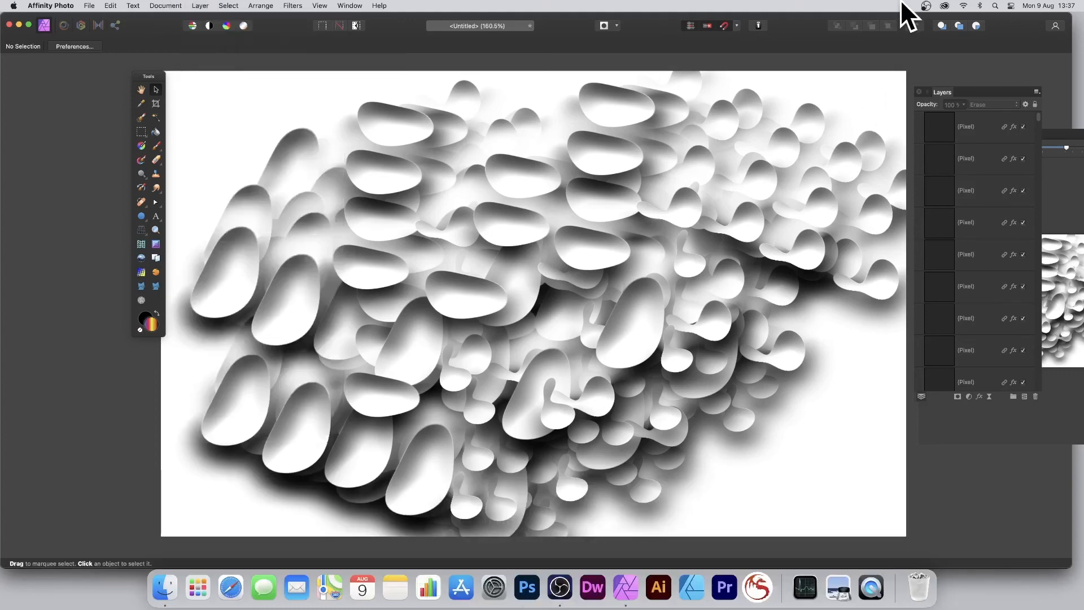